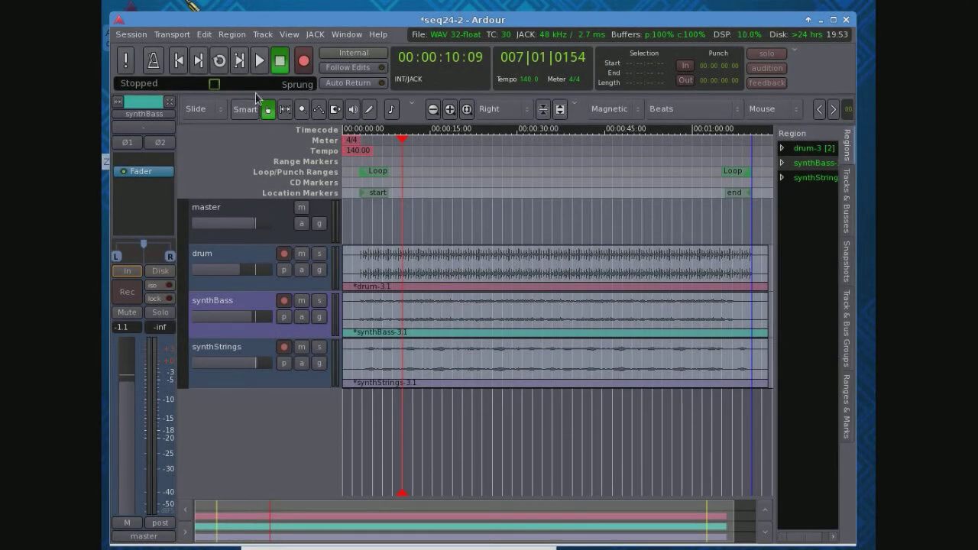
- Audition the session briefly, then stop with the playhead back at 00:00:03:00
left_click(263, 63)
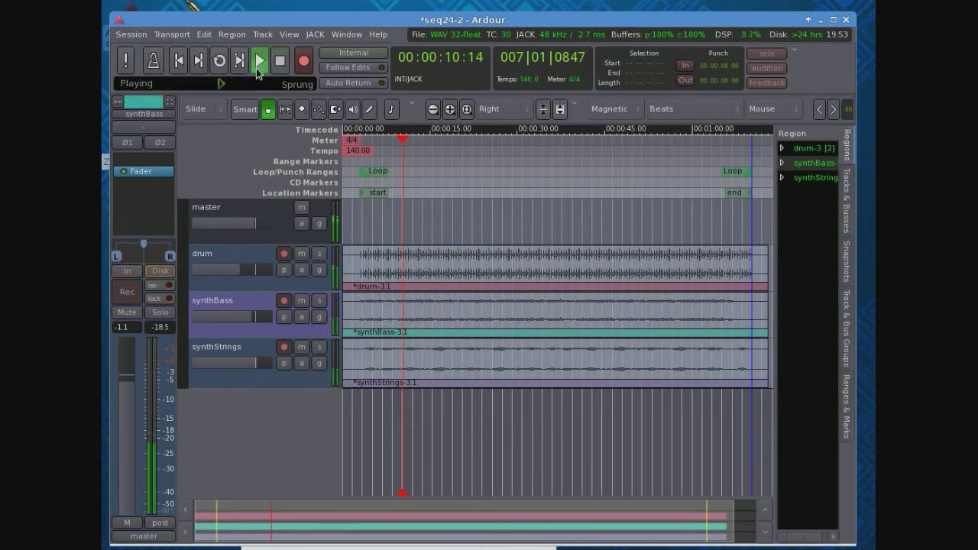
left_click(282, 64)
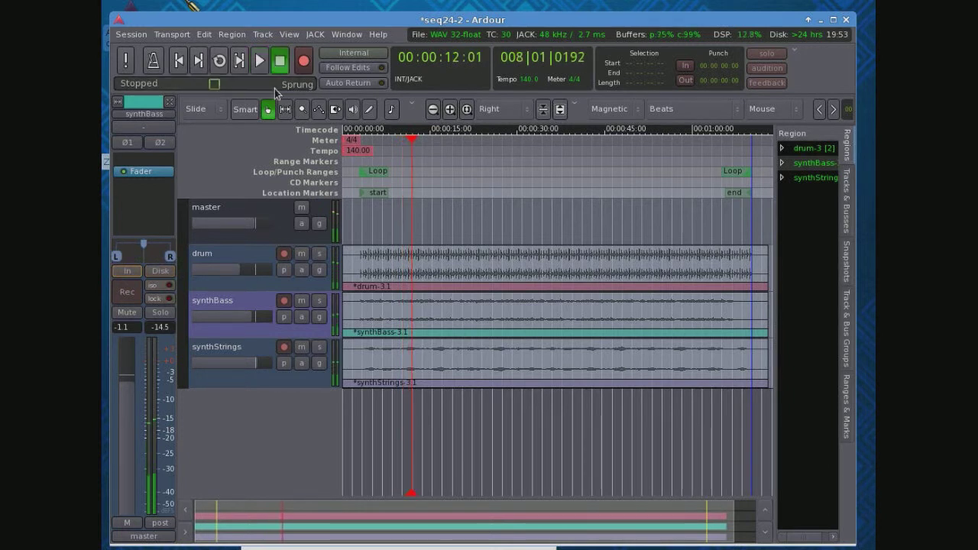
left_click(177, 61)
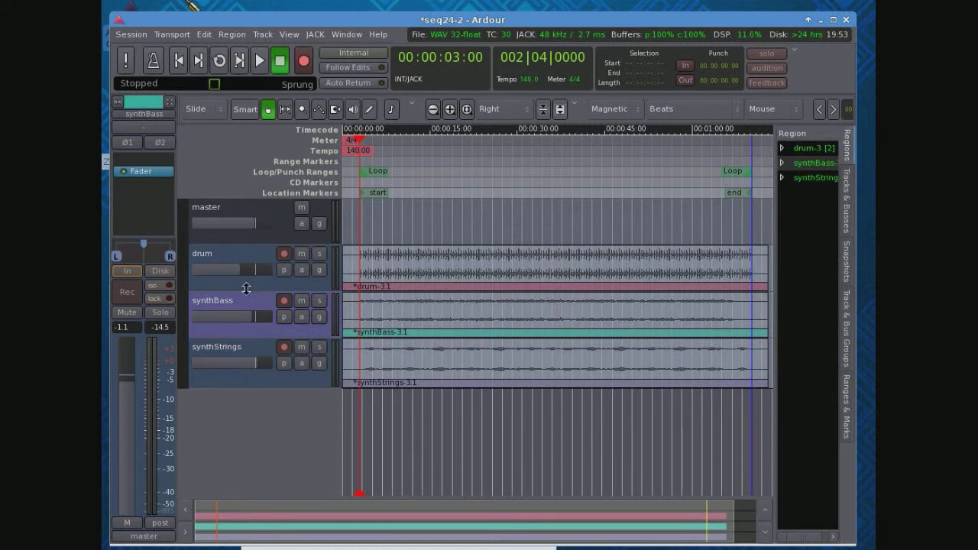
- Enlarge the drum track, trim its region start near bar 1, and add a fade-in and fade-out
left_click_drag(246, 288, 265, 428)
left_click(318, 320)
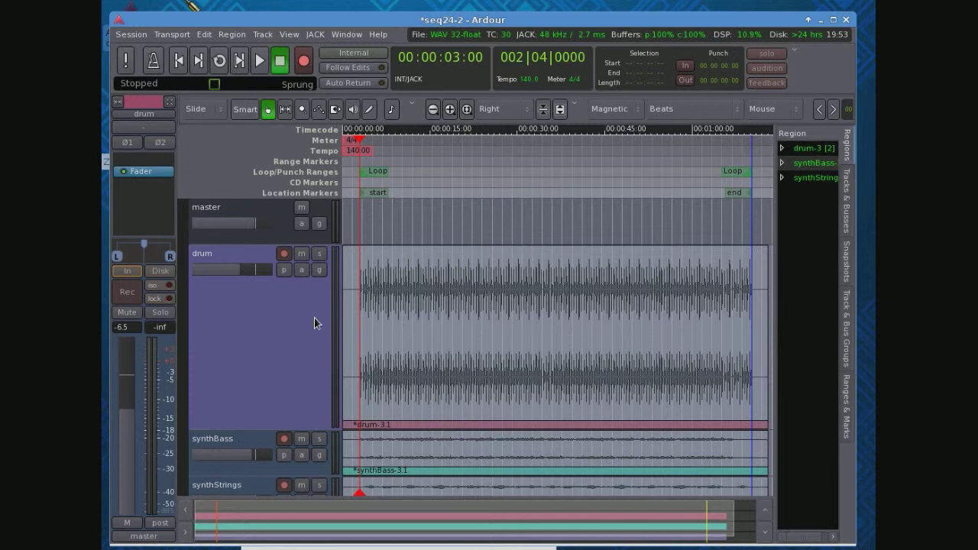
left_click(376, 330)
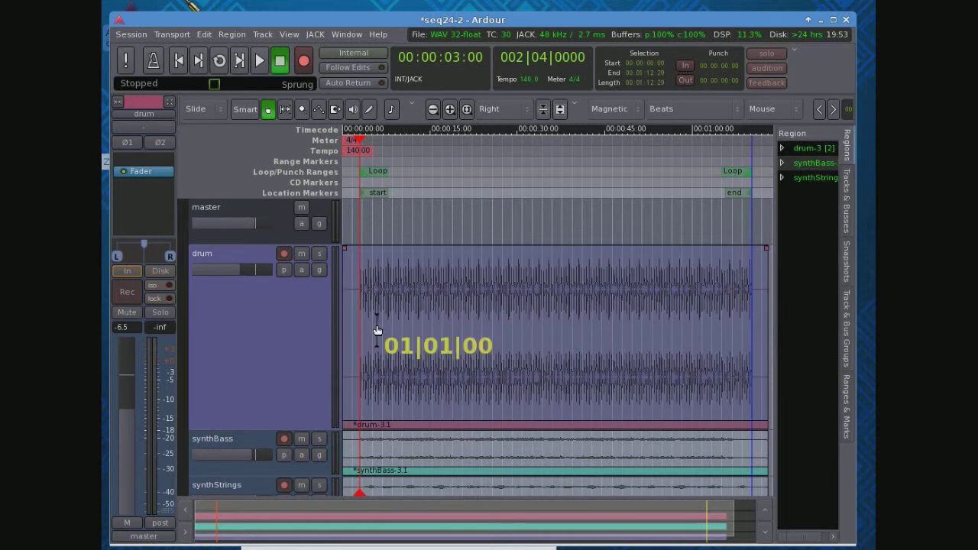
left_click_drag(377, 330, 360, 326)
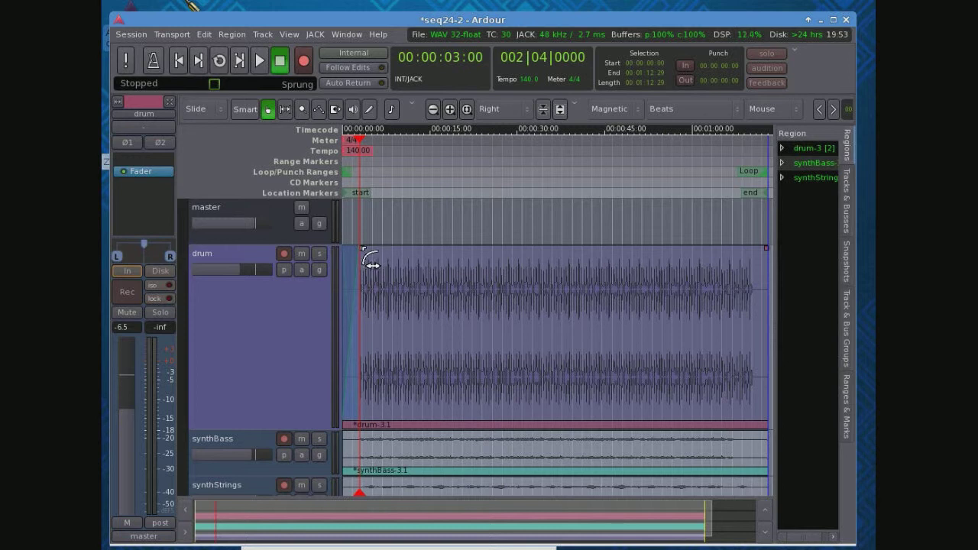
left_click_drag(360, 253, 438, 257)
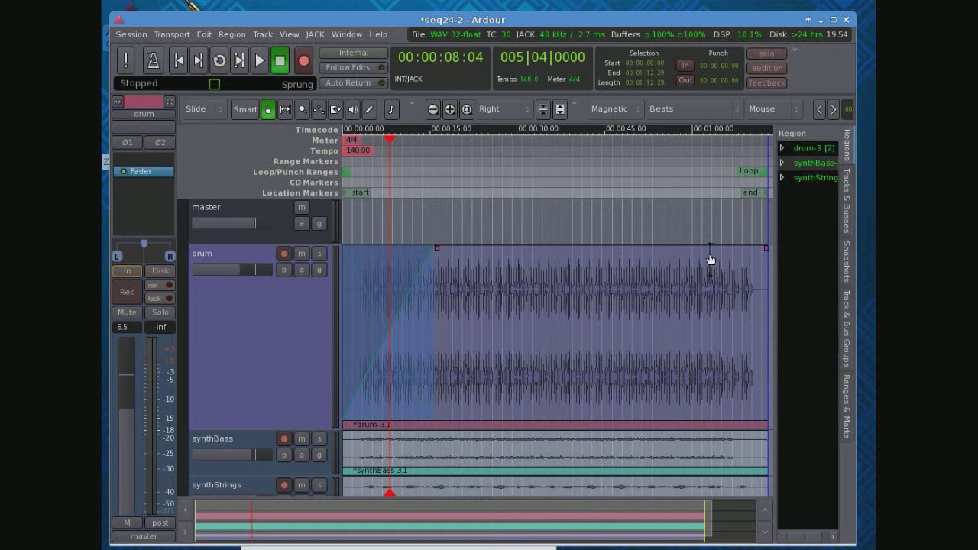
left_click_drag(711, 259, 655, 267)
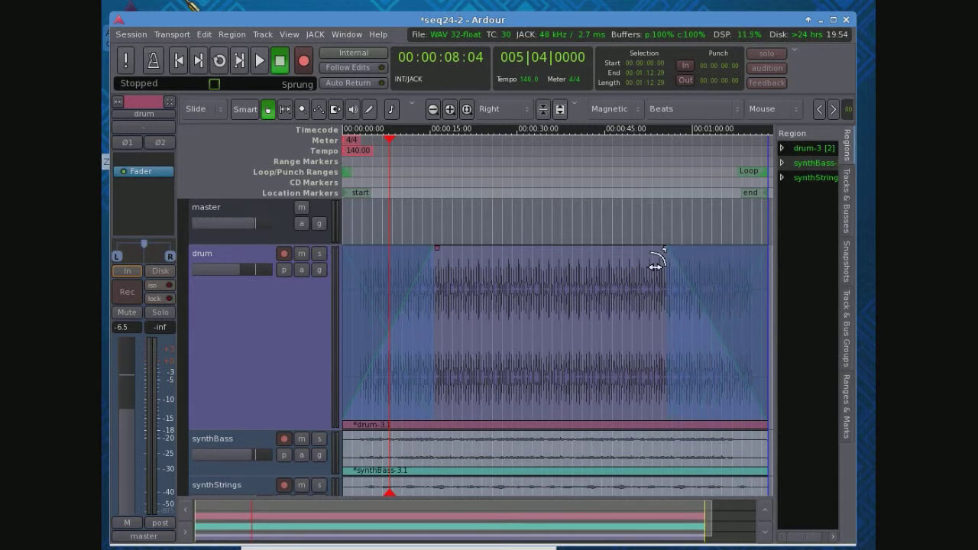
- Give the drum fade-out a Constant power curve and the fade-in a Slow curve
right_click(664, 247)
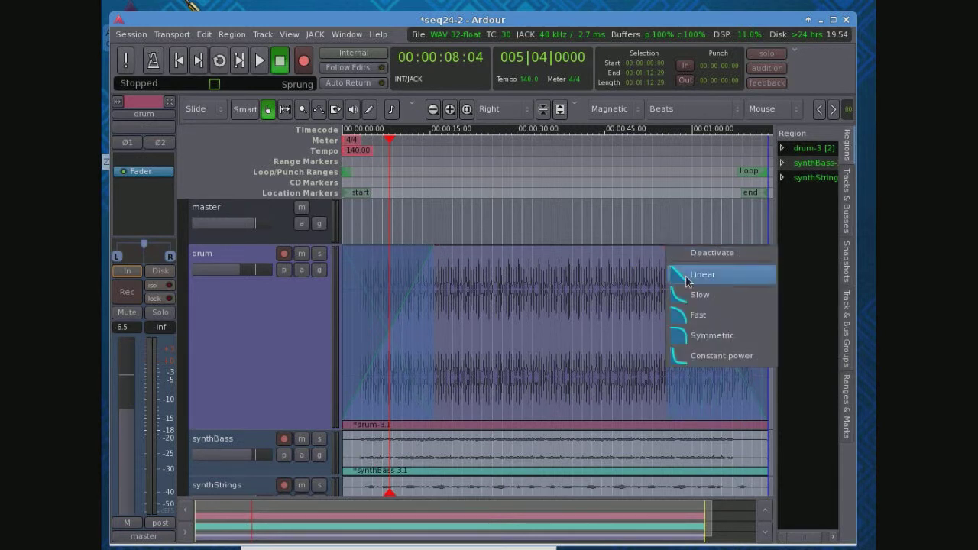
left_click(703, 359)
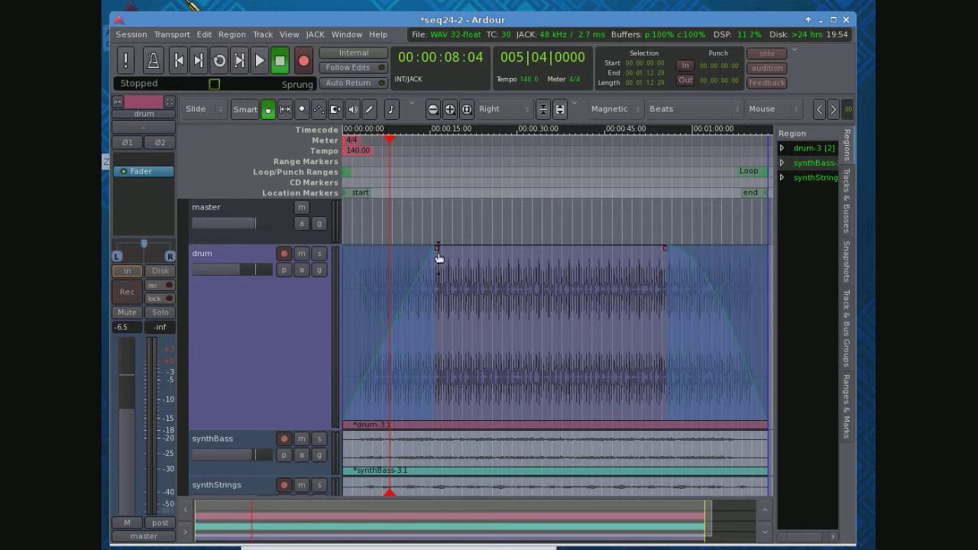
right_click(419, 294)
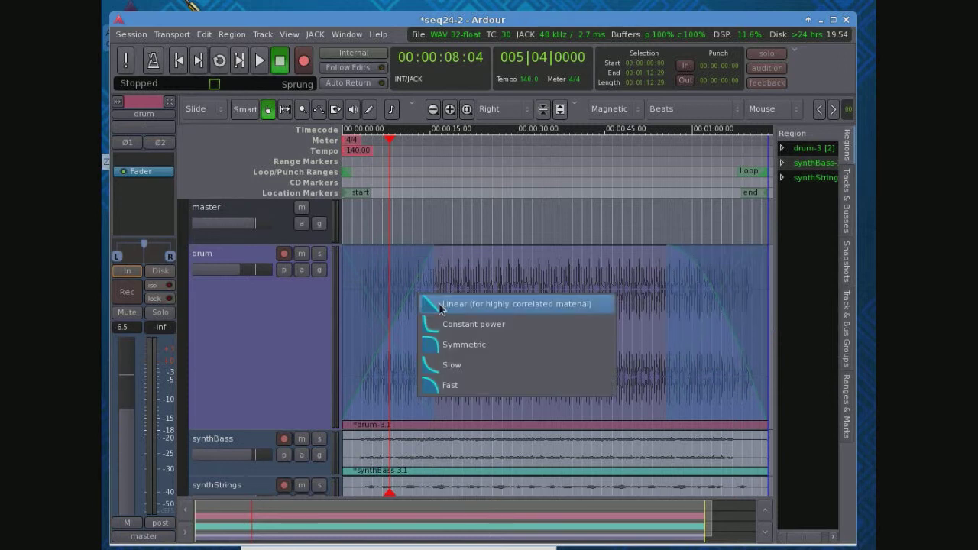
left_click(453, 390)
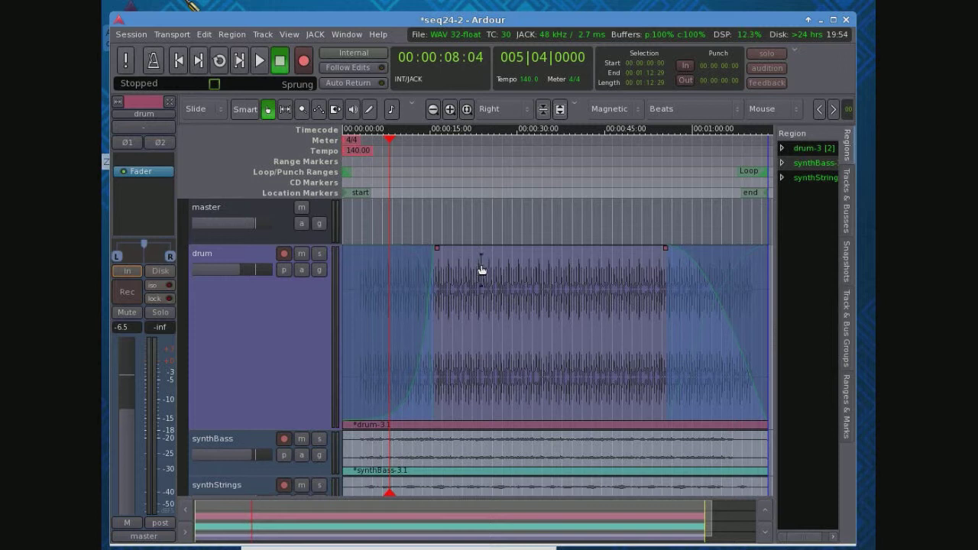
- Deactivate both the drum region's fade-in and fade-out
right_click(436, 248)
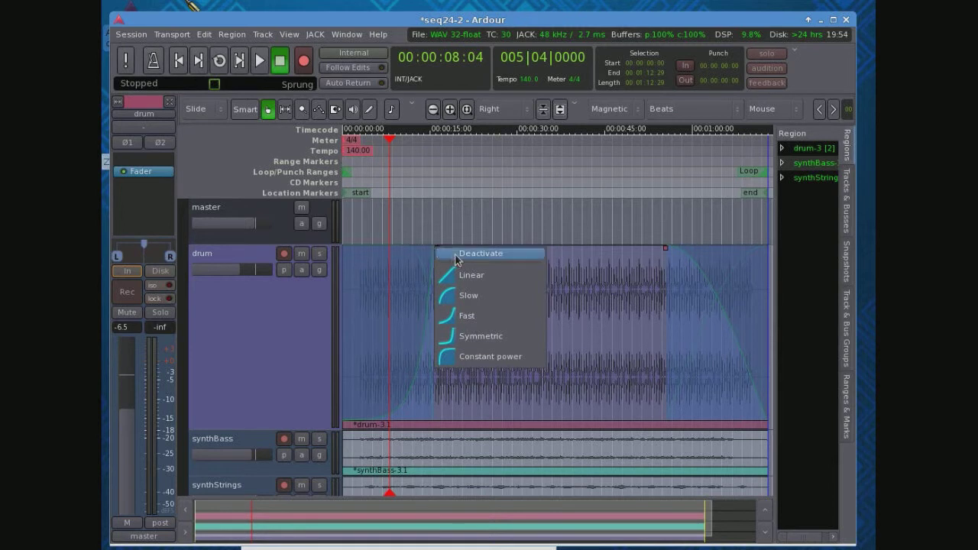
left_click(452, 253)
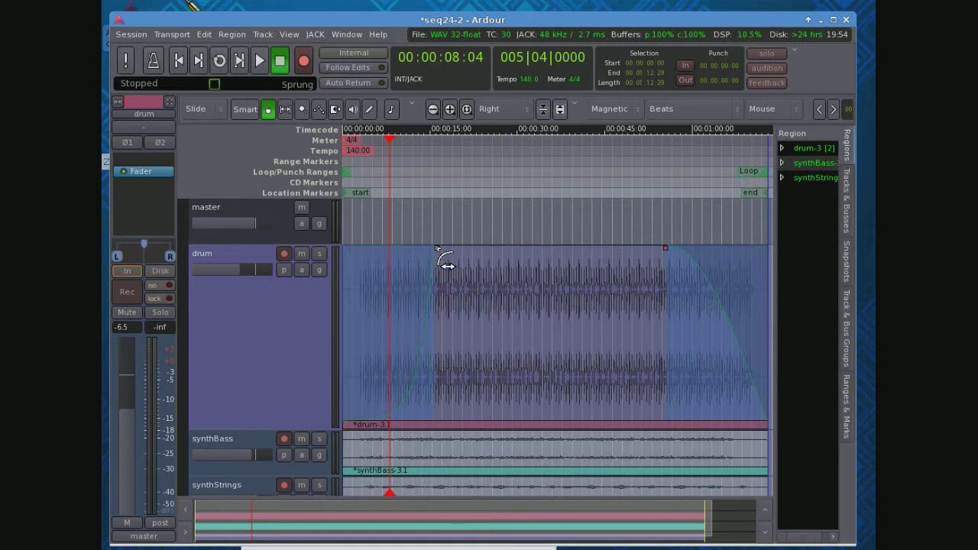
right_click(437, 249)
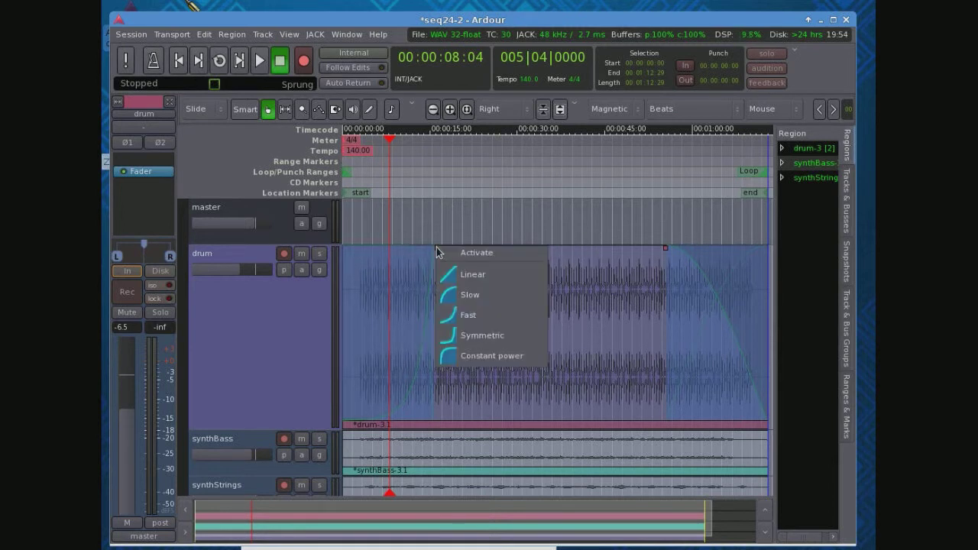
left_click(663, 257)
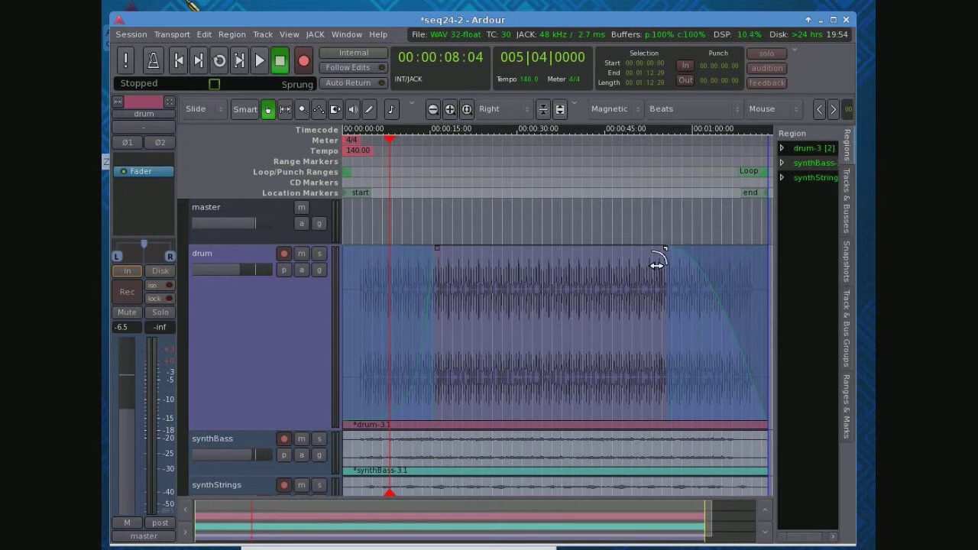
right_click(673, 253)
left_click(682, 256)
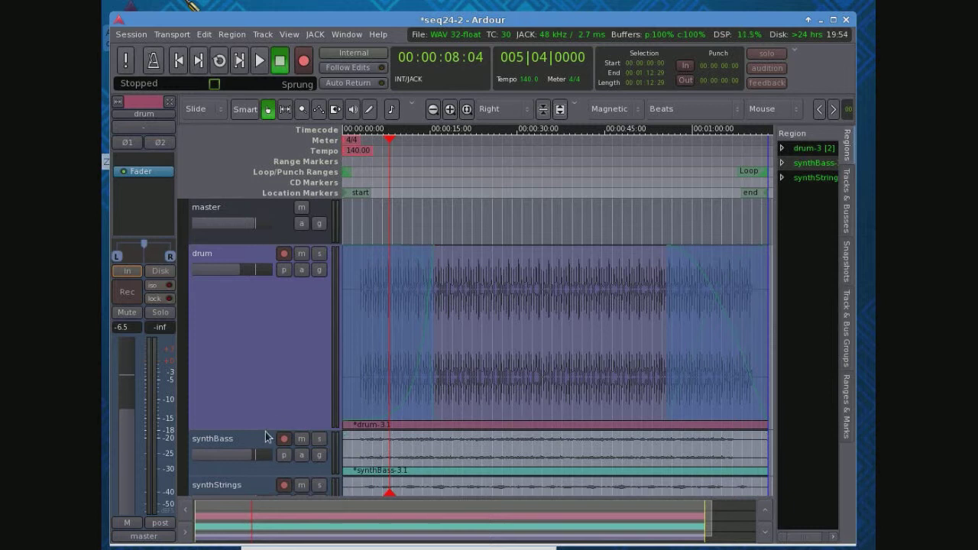
- Restore the drum track's height, show its Fader automation lane, and pull gain to -inf at the start
left_click_drag(257, 428, 270, 337)
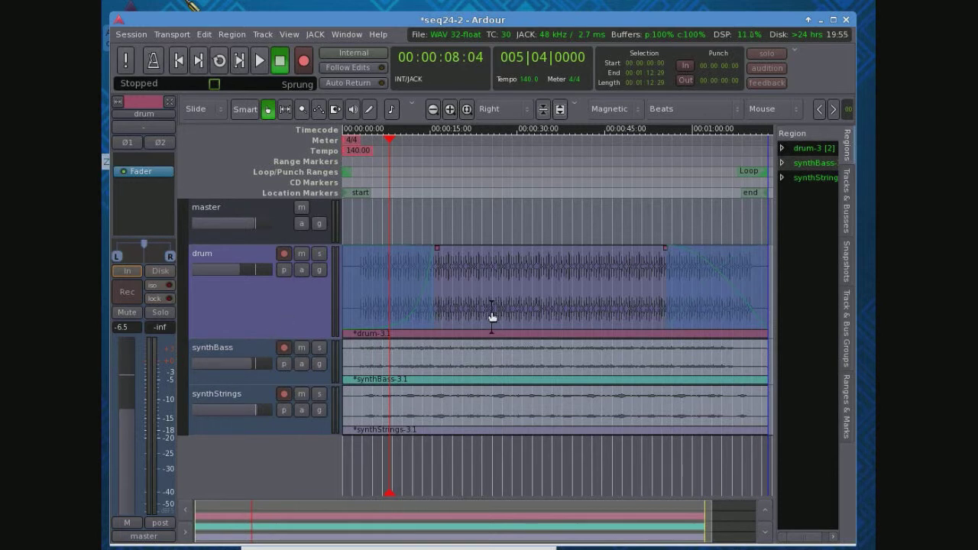
right_click(293, 322)
mouse_move(340, 437)
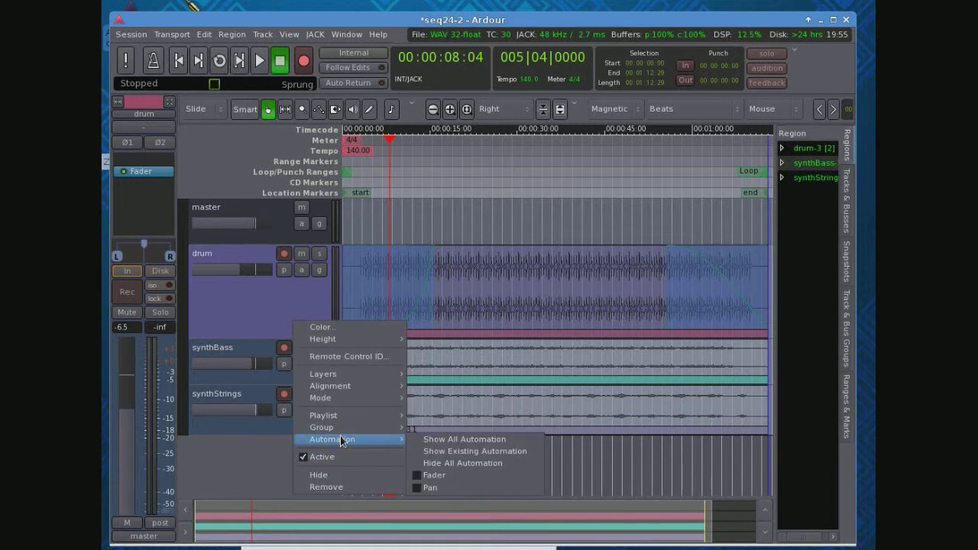
left_click(430, 477)
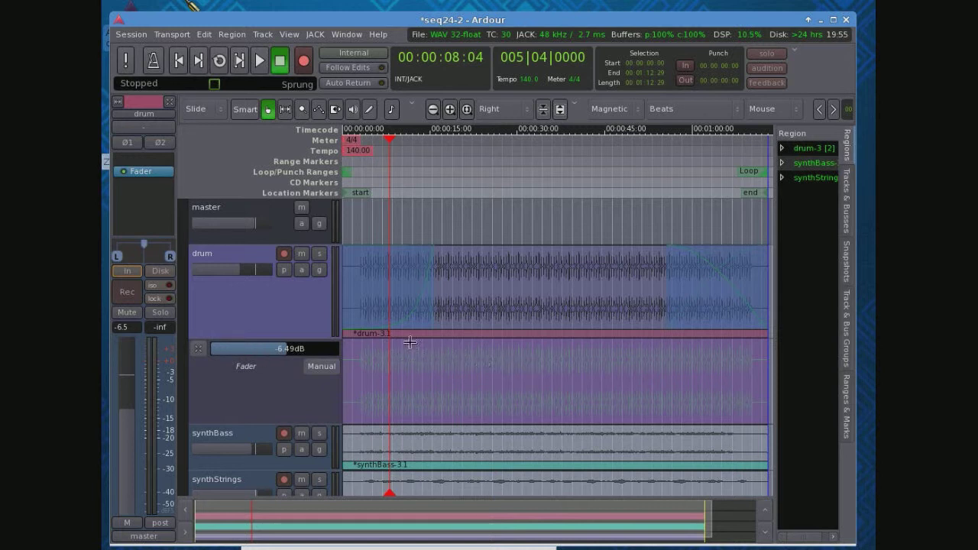
left_click(179, 60)
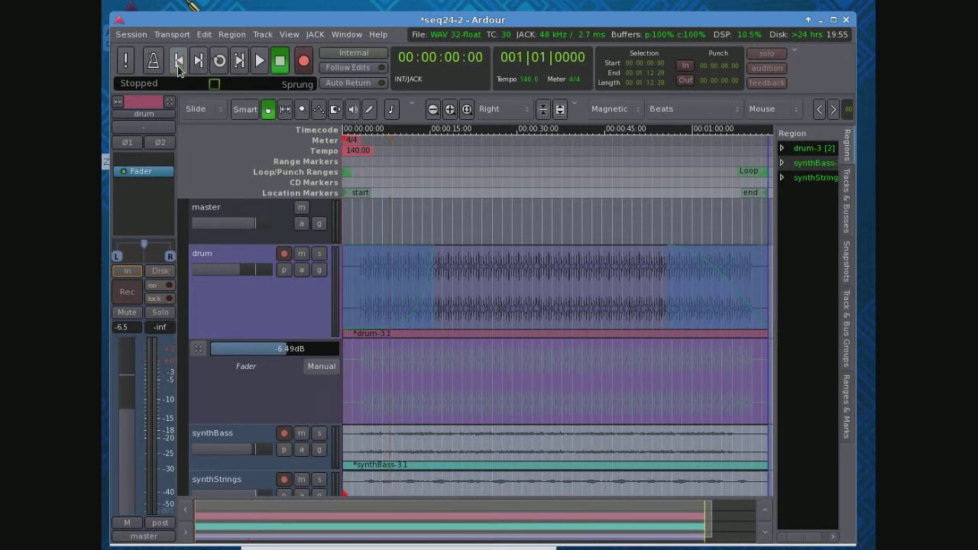
left_click_drag(282, 349, 205, 355)
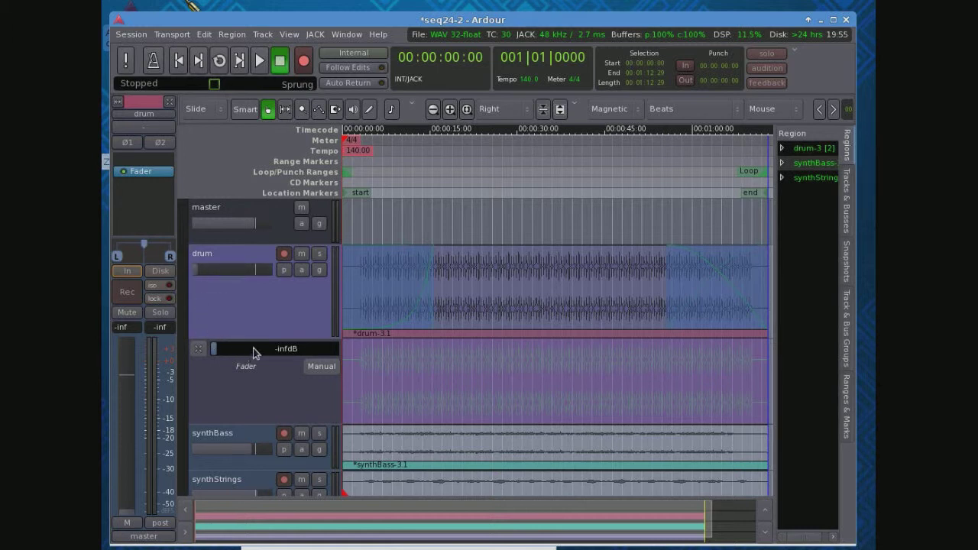
- Set the drum Fader lane to Write mode and start playback
left_click(316, 373)
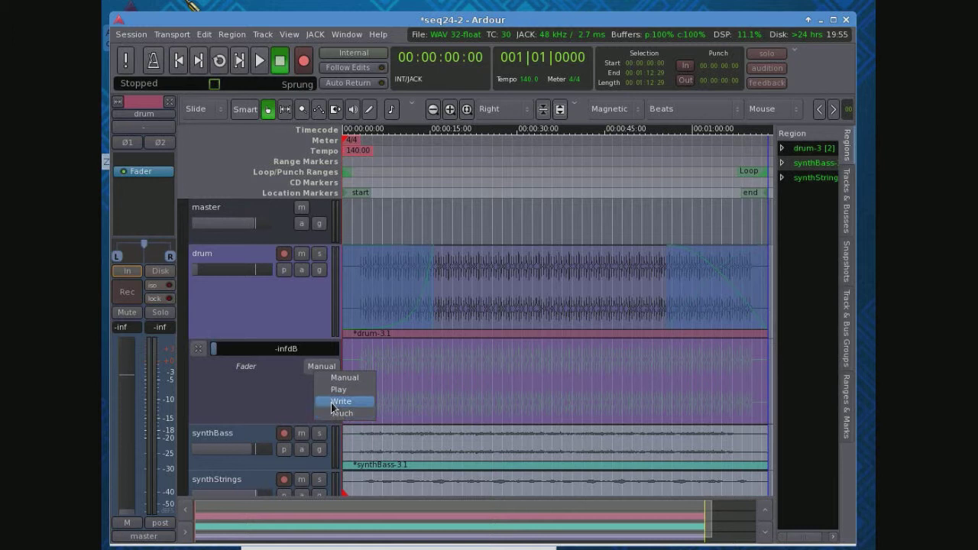
left_click(330, 402)
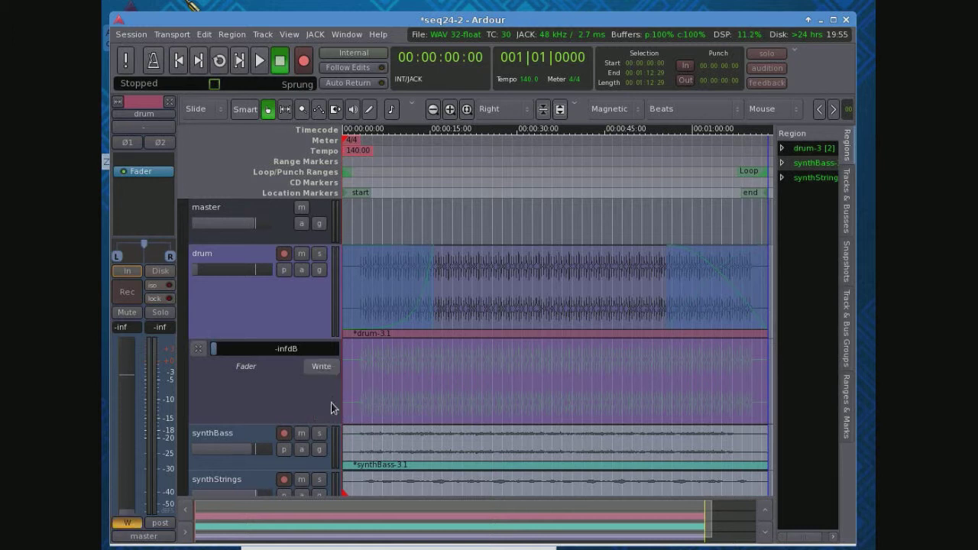
left_click(258, 63)
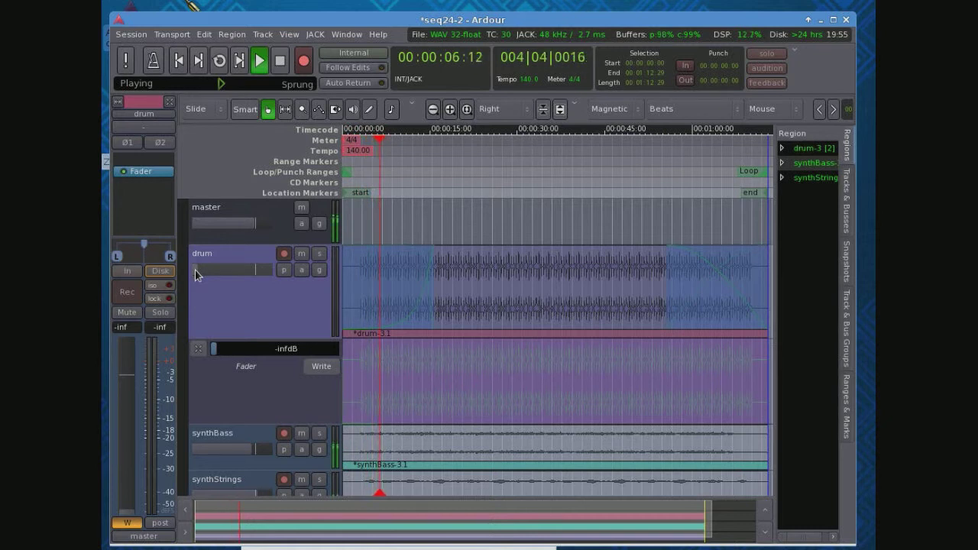
- Ride the drum fader up from silence to about 0 dB with small variations
left_click_drag(195, 270, 253, 270)
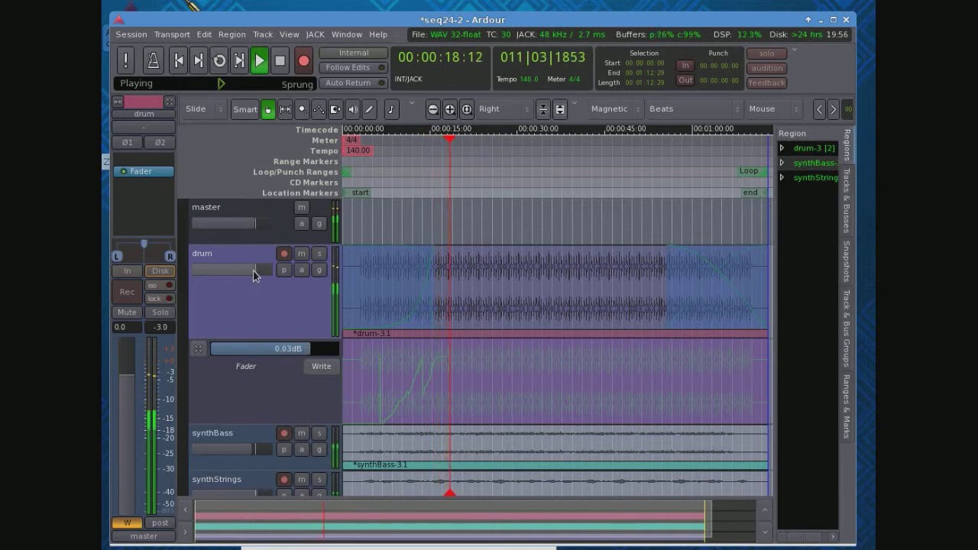
left_click_drag(253, 270, 231, 269)
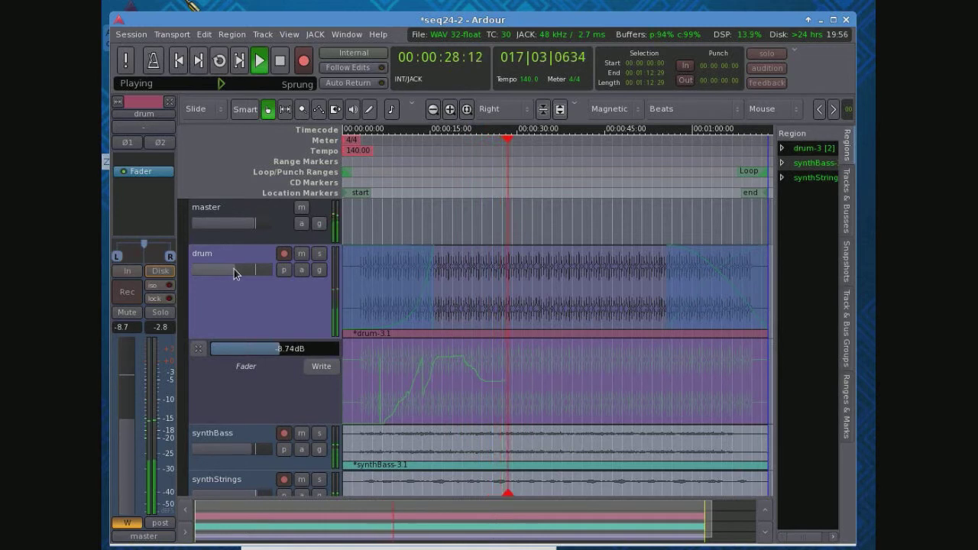
mouse_move(236, 267)
left_mouse_down()
mouse_move(260, 272)
mouse_move(229, 270)
mouse_move(253, 268)
left_mouse_up()
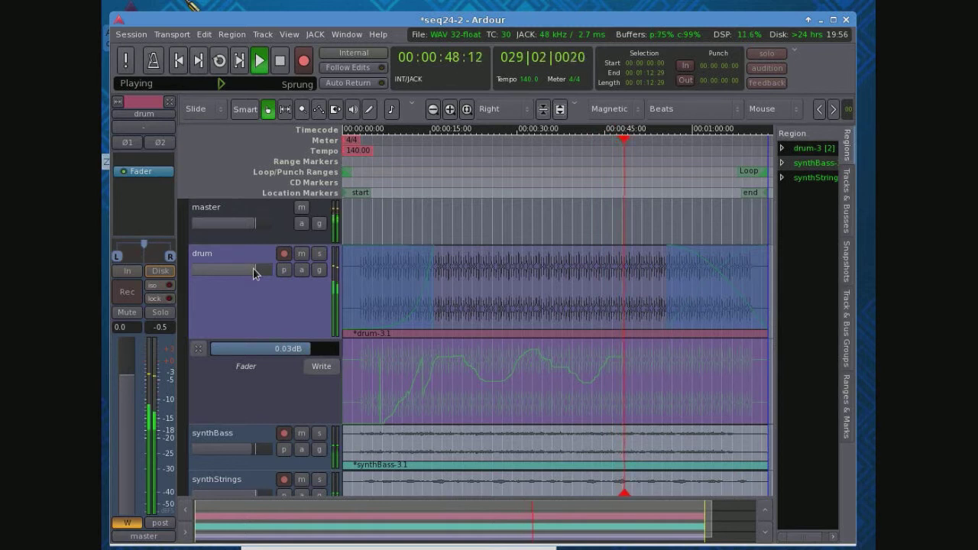
left_click_drag(253, 269, 263, 272)
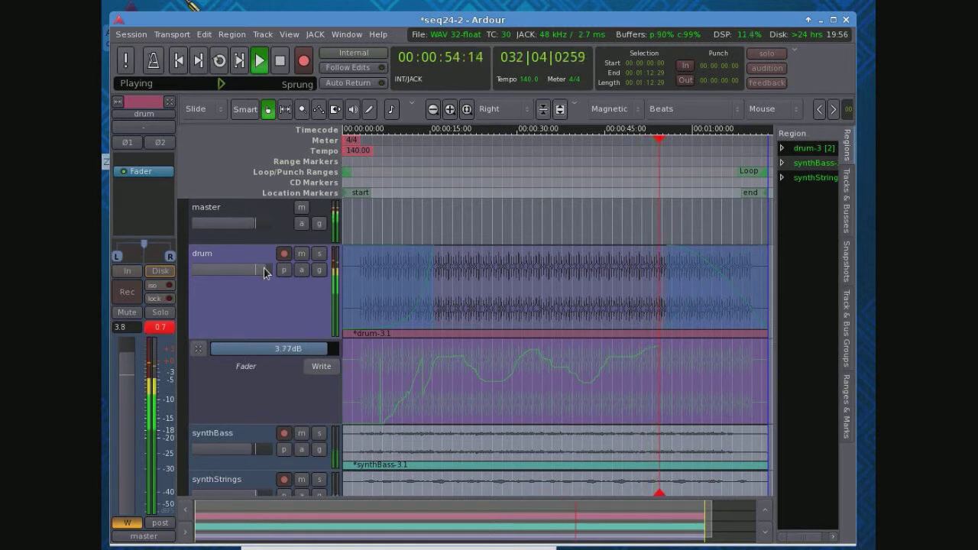
left_click_drag(264, 272, 241, 273)
- Stop playback to finish the Write pass, leaving the lane in Touch mode
left_click(280, 61)
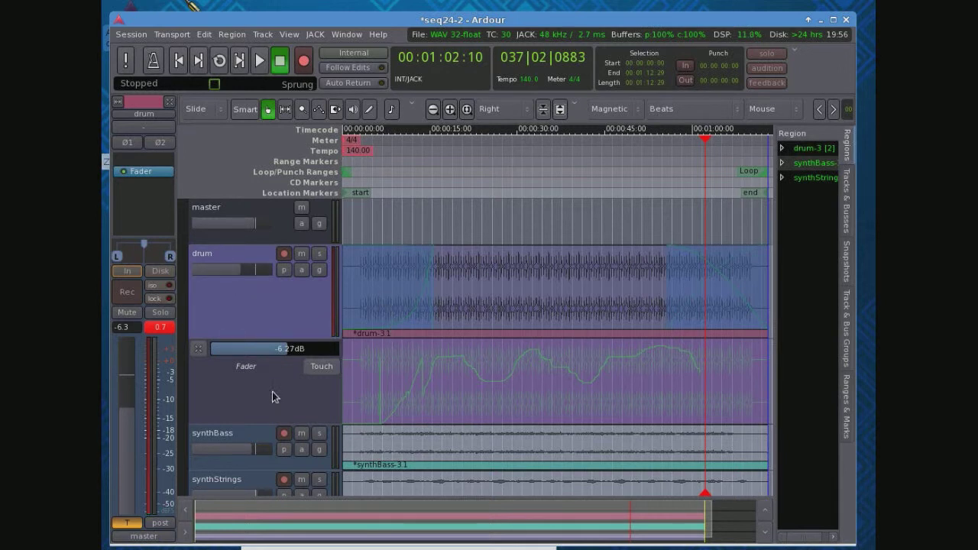
mouse_move(374, 387)
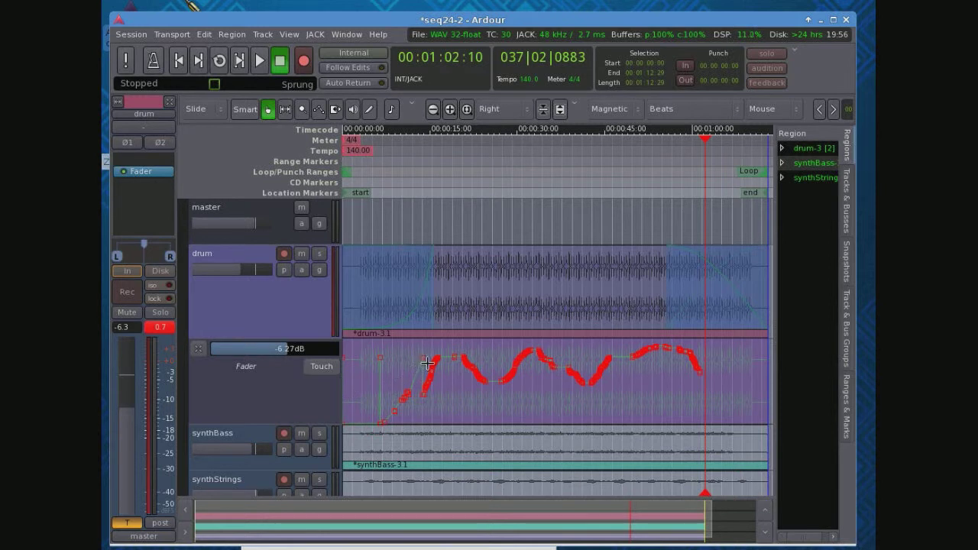
- Lower the first Fader point to silence and the next to about -18.6 dB
mouse_move(394, 351)
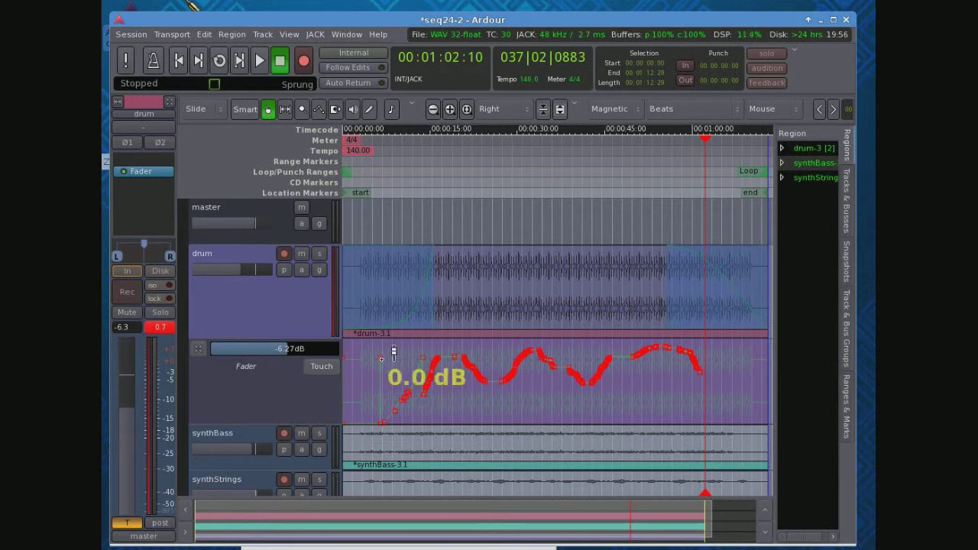
left_click_drag(391, 352, 391, 415)
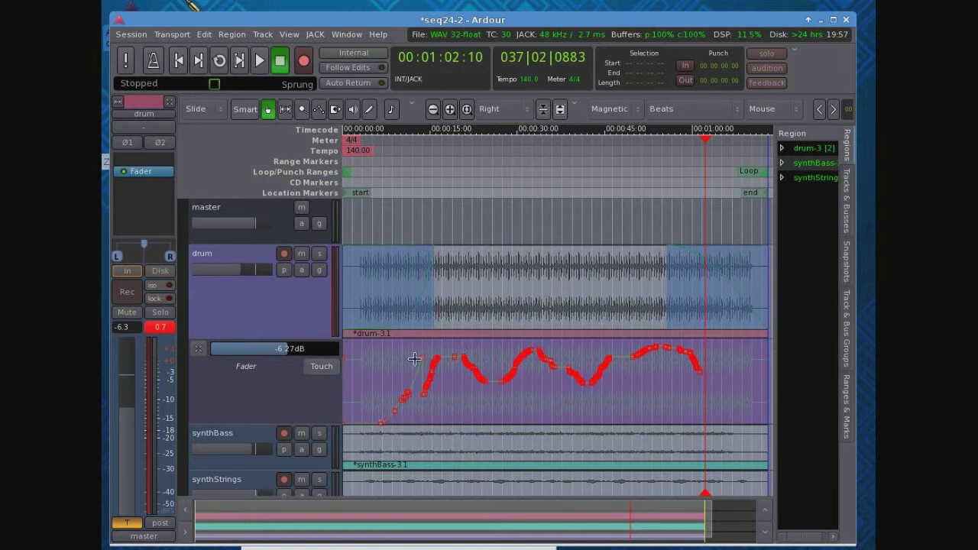
mouse_move(434, 351)
left_click_drag(434, 351, 461, 378)
- Rubber-band select the early points in the drum Fader automation lane
left_click_drag(397, 351, 494, 441)
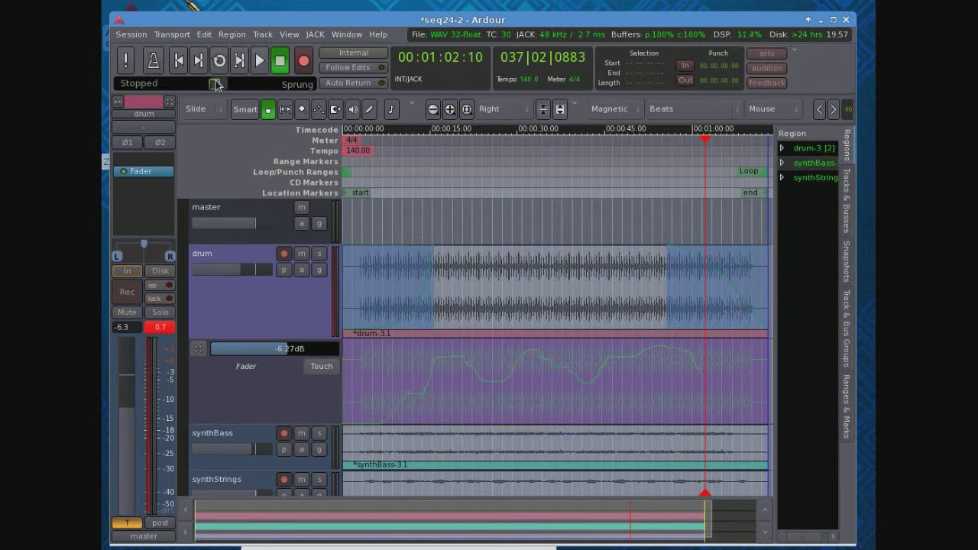
left_click(277, 408)
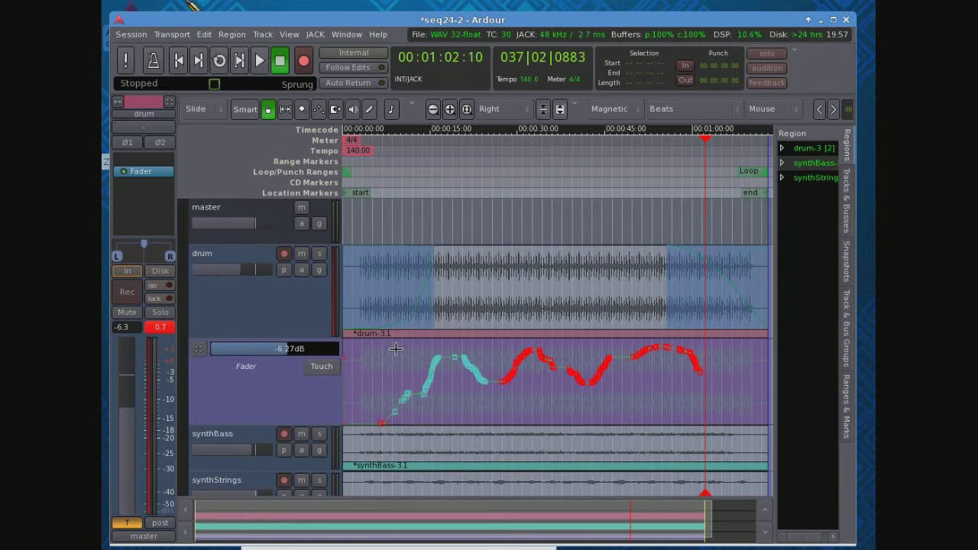
left_click_drag(395, 349, 482, 428)
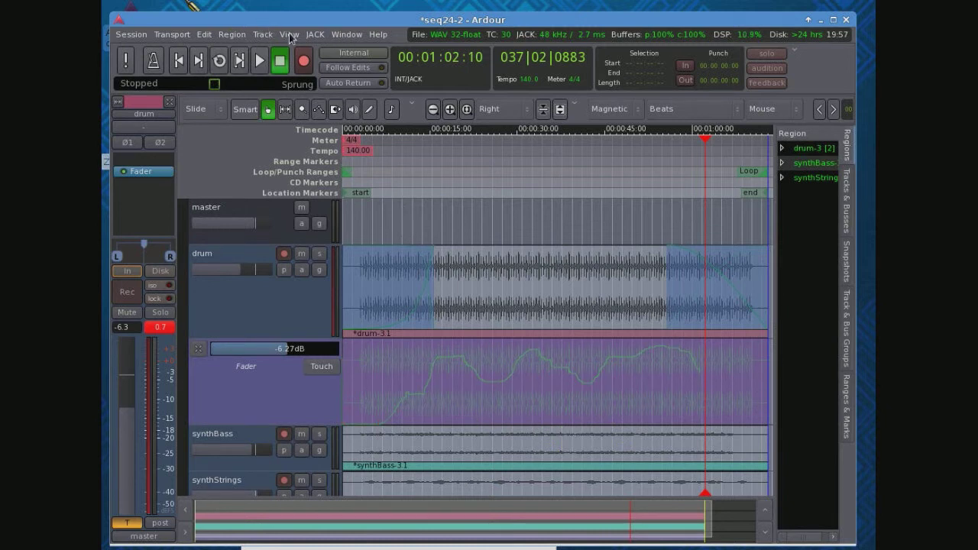
left_click(290, 35)
- Zoom in, add a point in the curve's dip, and set the last hump's point to -1.1 dB
mouse_move(325, 120)
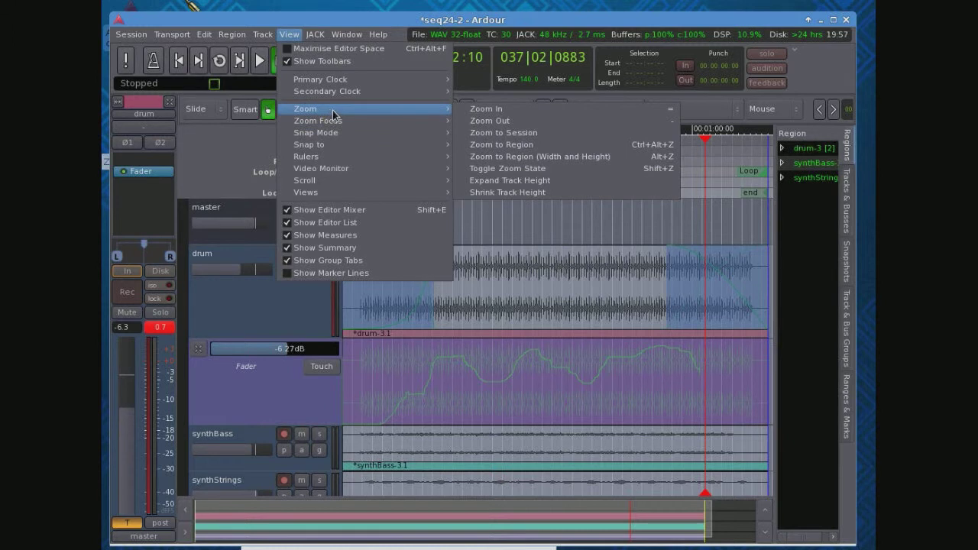
left_click(514, 145)
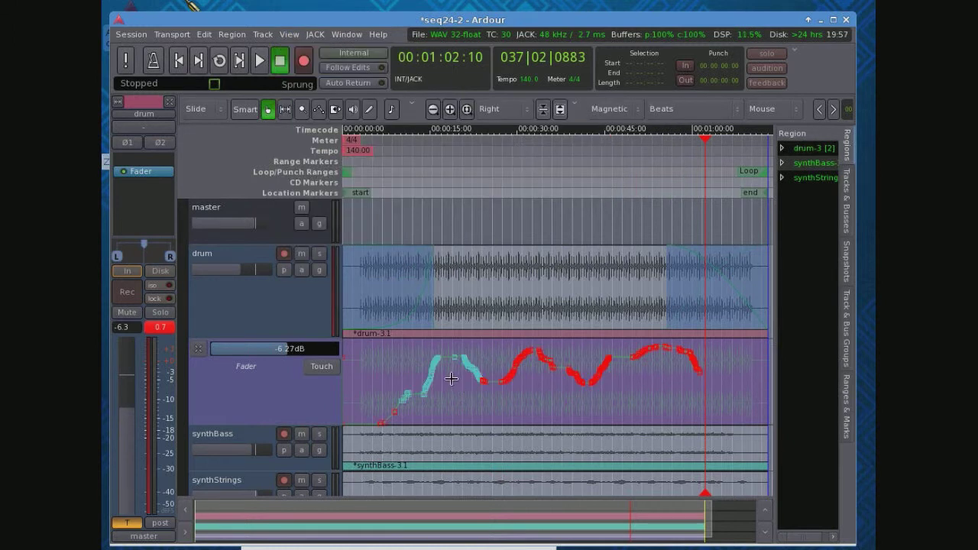
key("equal")
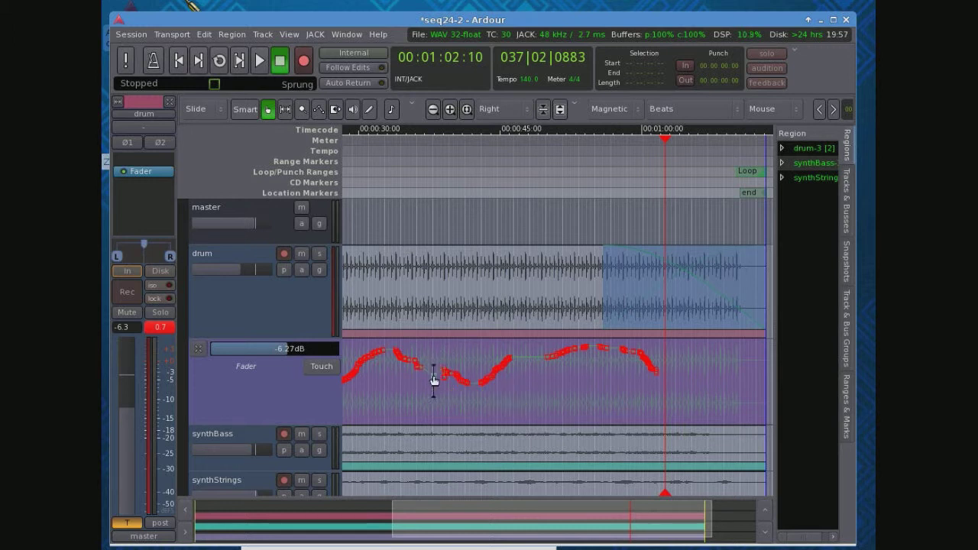
left_click(433, 375)
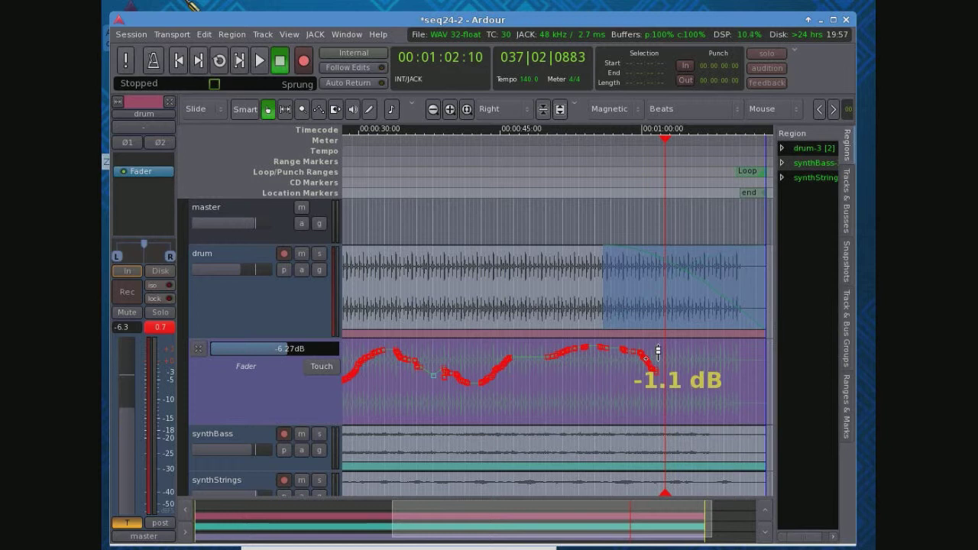
left_click_drag(658, 351, 657, 353)
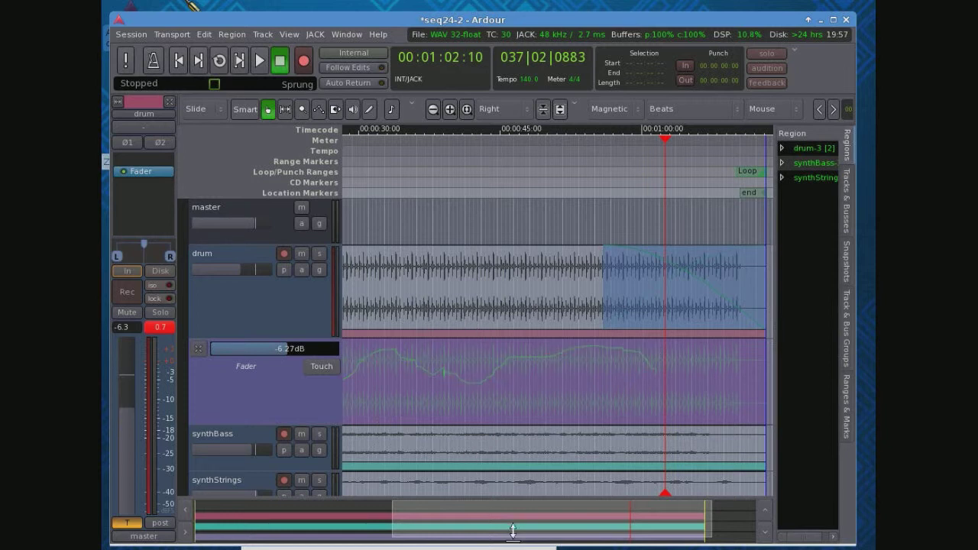
left_click_drag(693, 522, 476, 522)
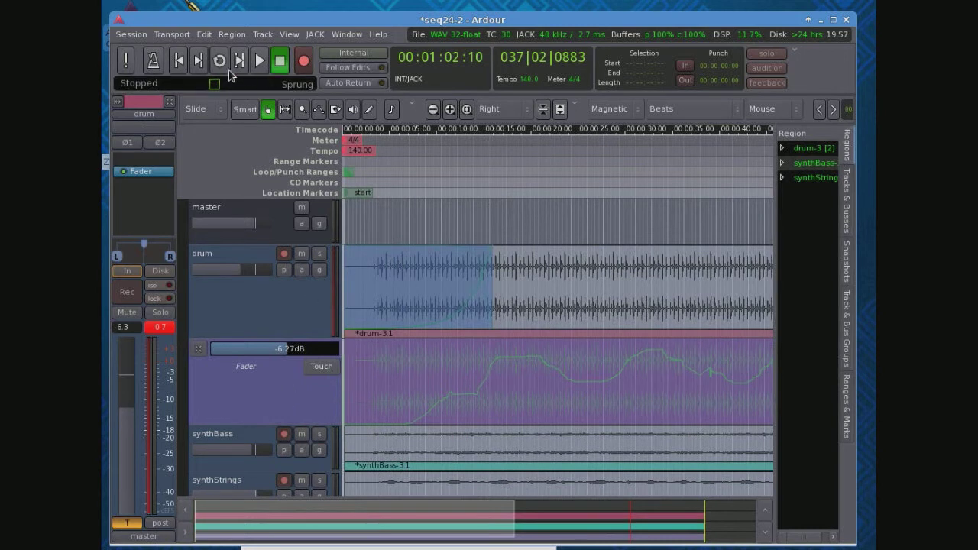
- Play the automated drum track from the start and stop at 00:00:20:25
left_click(180, 61)
left_click(261, 61)
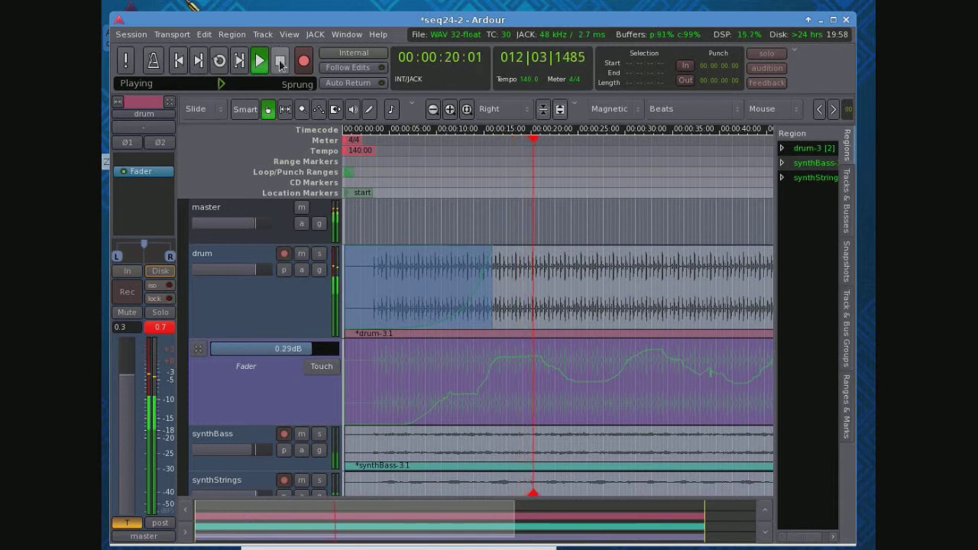
key("space")
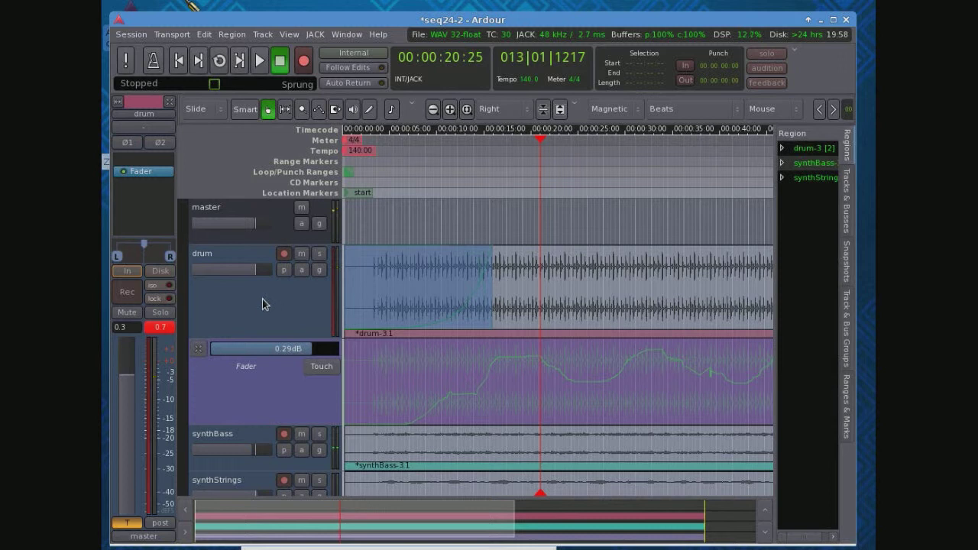
mouse_move(549, 343)
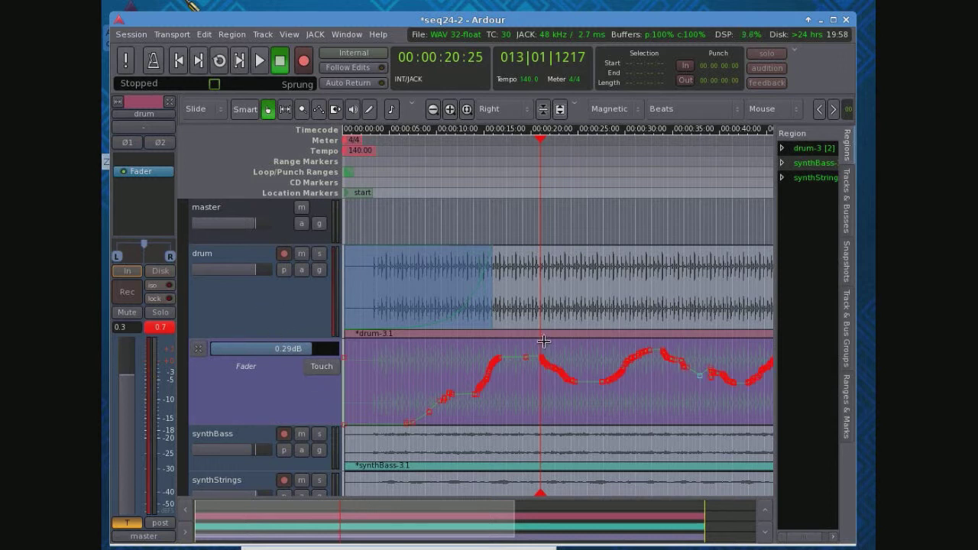
left_click(322, 368)
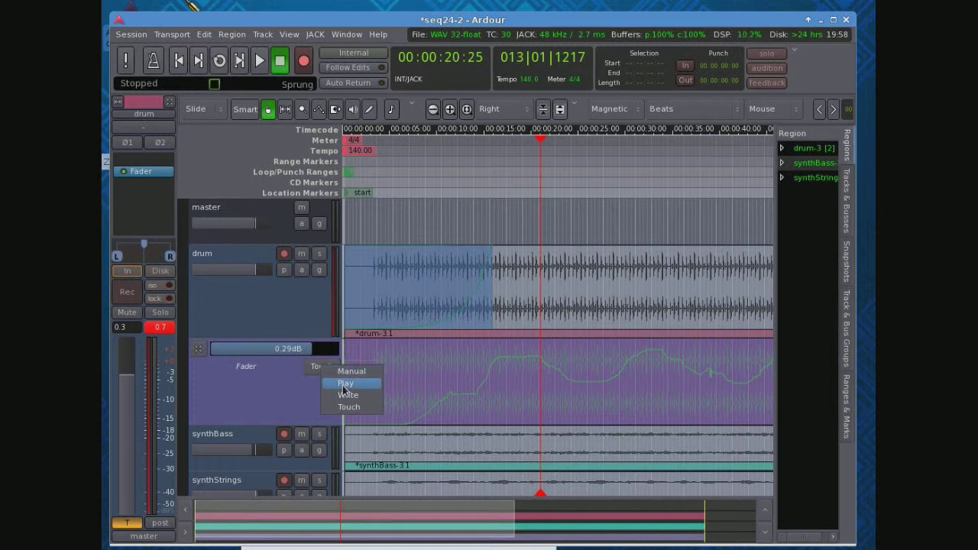
- Switch the drum Fader lane to Play mode and play back, stopping at 00:00:29:10
left_click(344, 384)
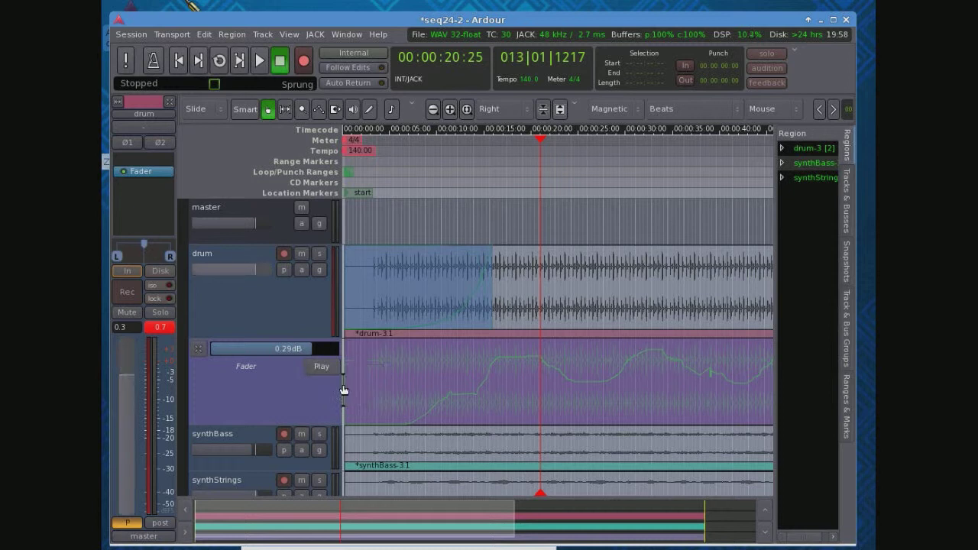
left_click(259, 64)
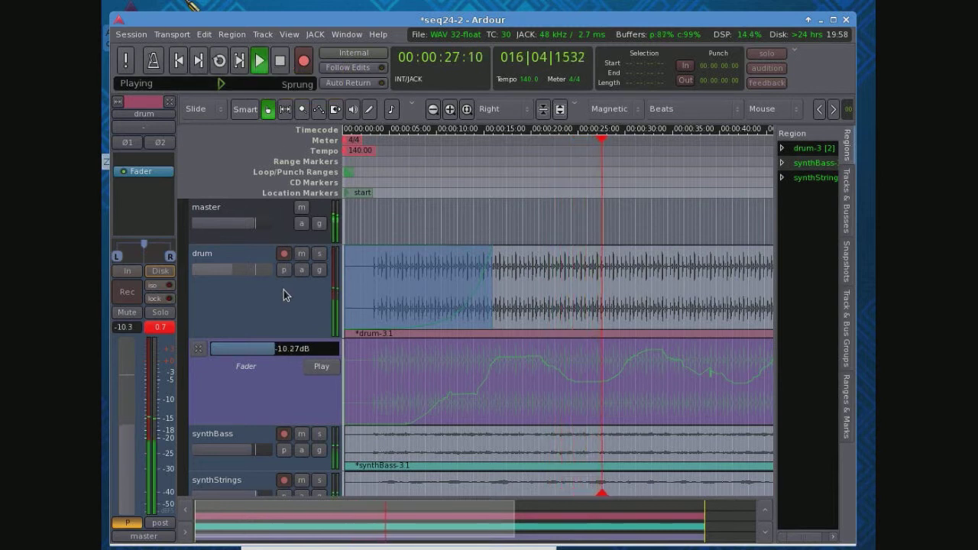
left_click(279, 61)
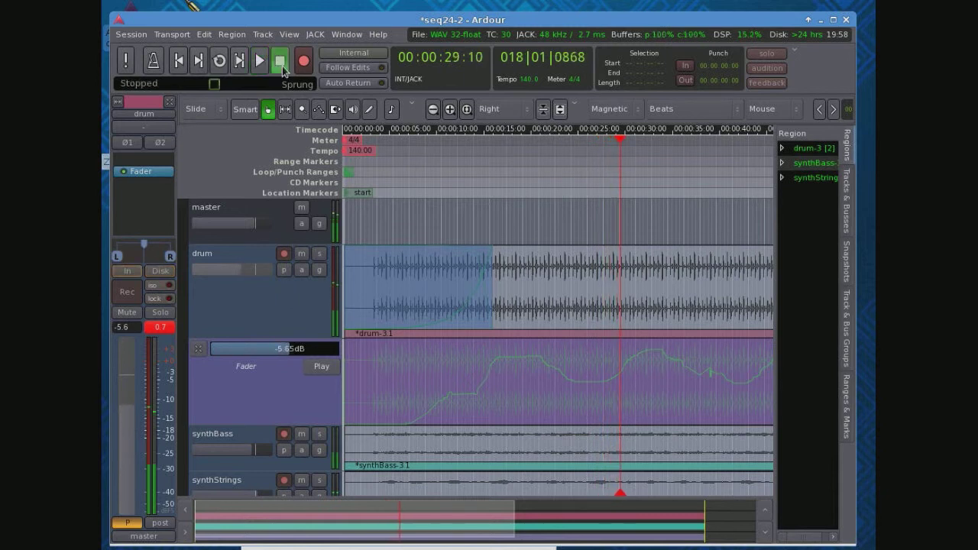
left_click(321, 368)
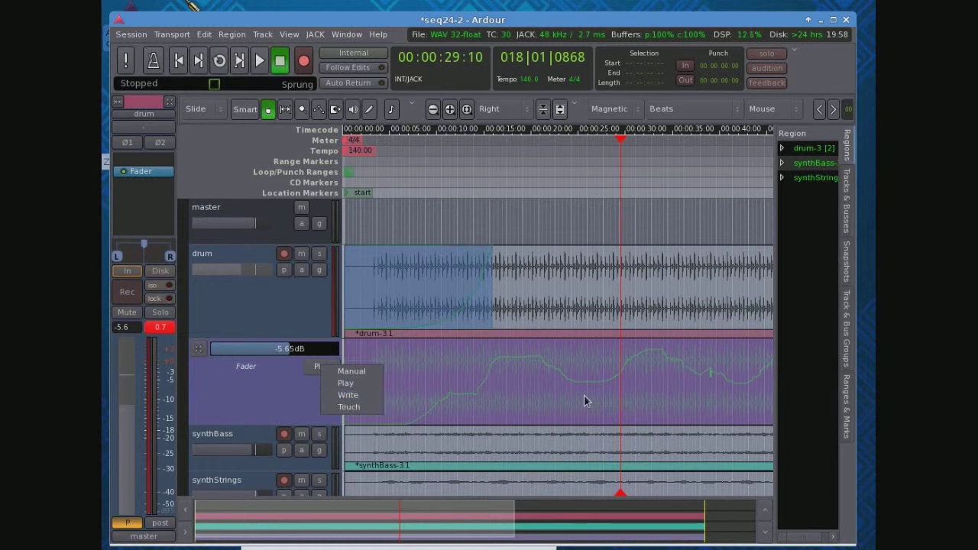
- In Touch mode, write a dip to about -26 dB on the drum fader near 0:30, then reset the peak indicator
left_click(350, 407)
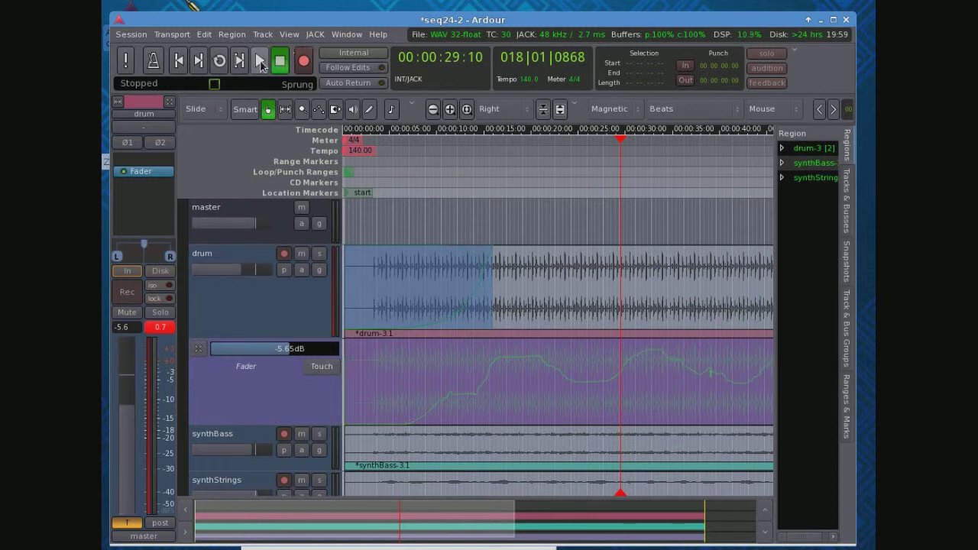
key("space")
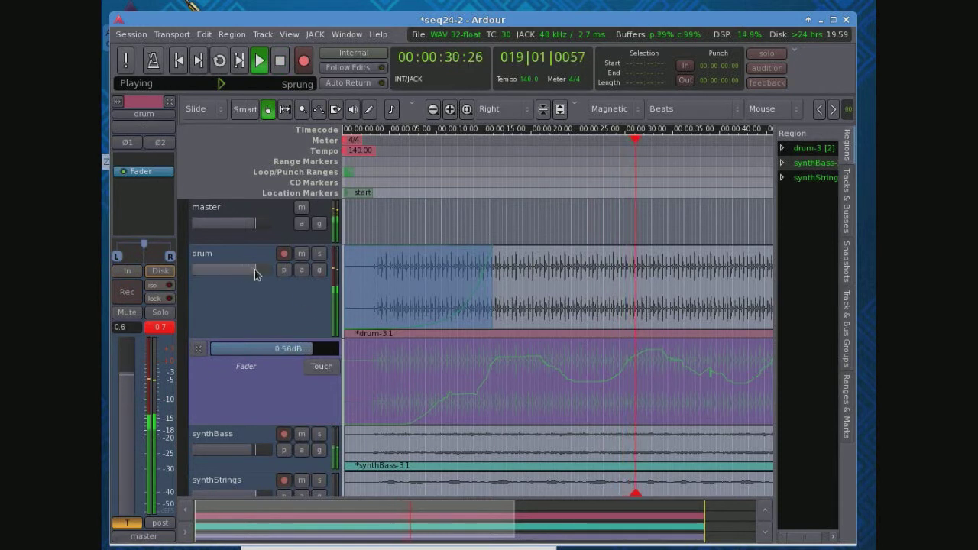
left_click_drag(254, 269, 211, 278)
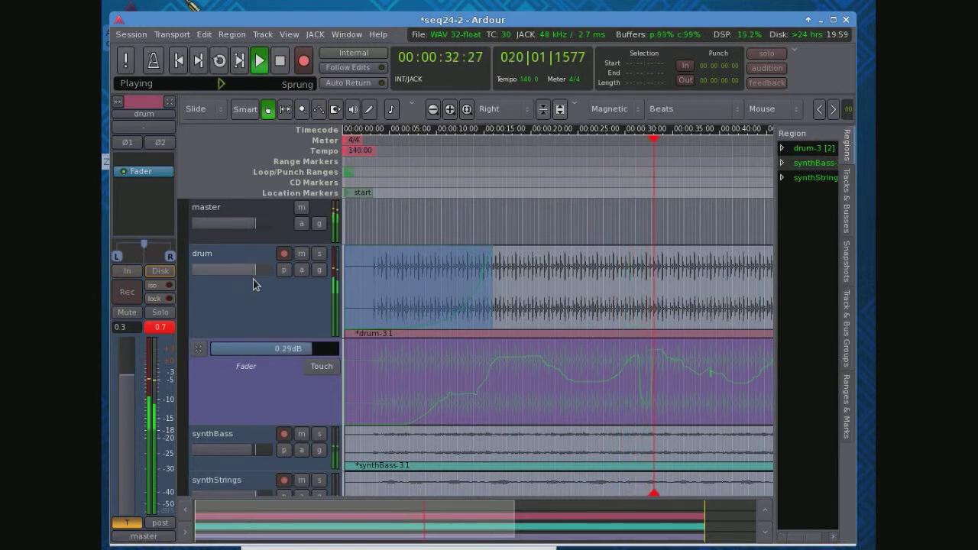
key("space")
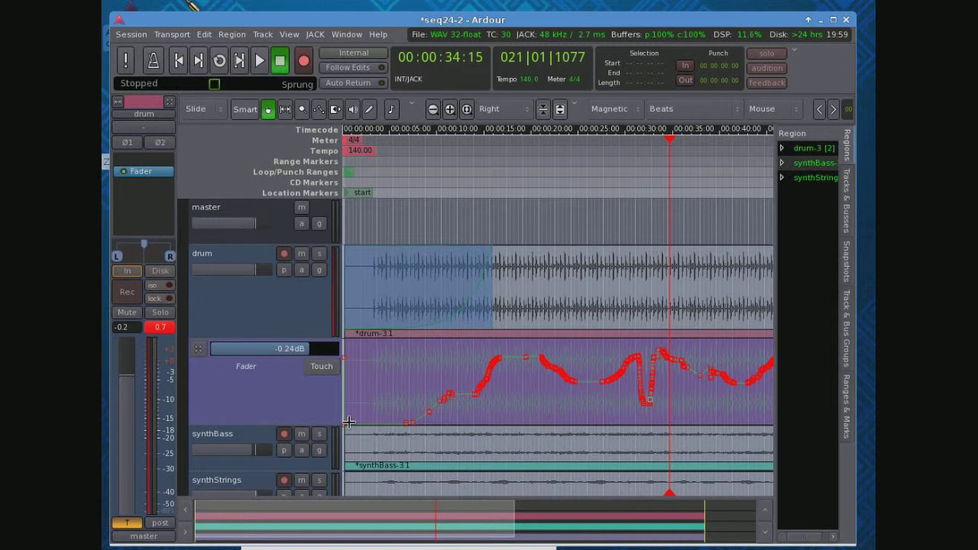
left_click(153, 327)
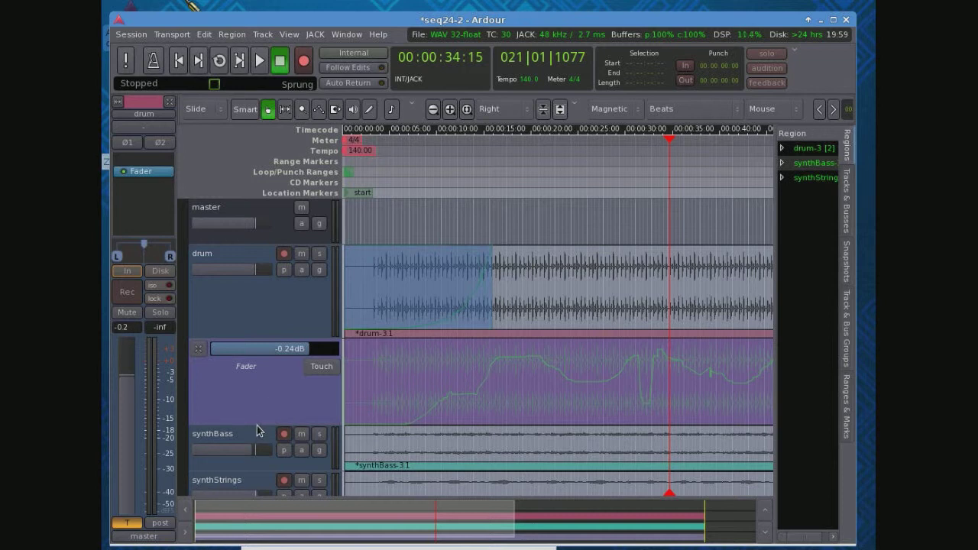
- Reduce the height of the drum's Fader automation lane so the other tracks move up
left_click_drag(257, 422, 251, 385)
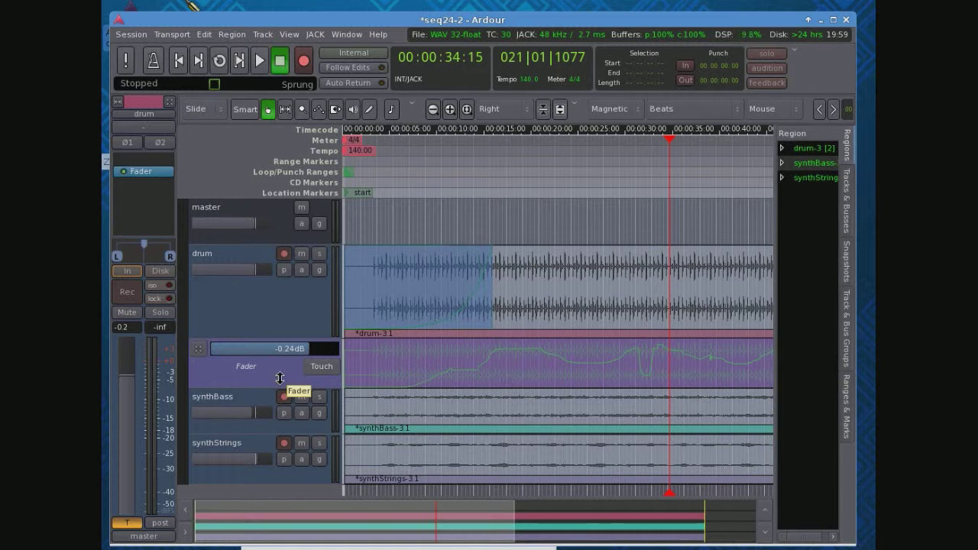
right_click(280, 378)
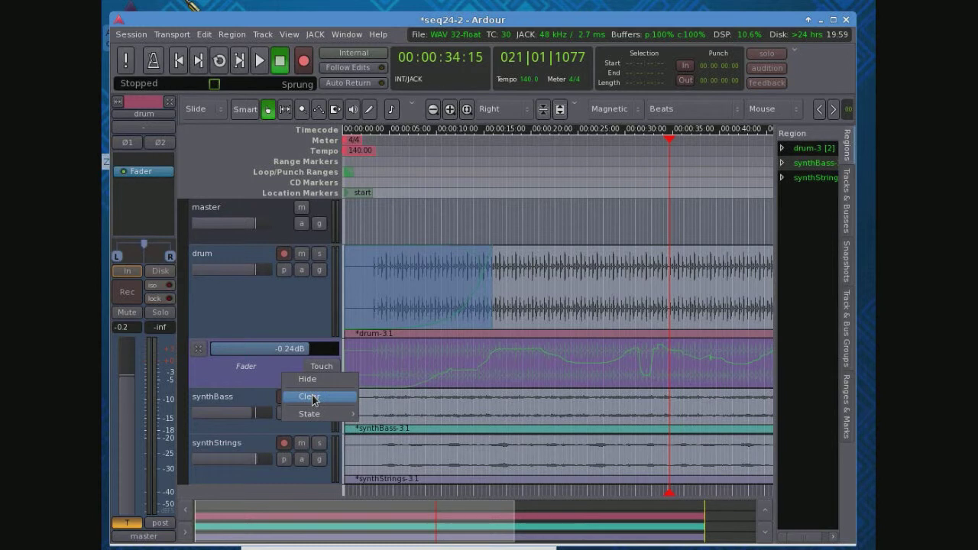
- Clear all drum Fader automation points and hide the Fader automation lane
left_click(310, 396)
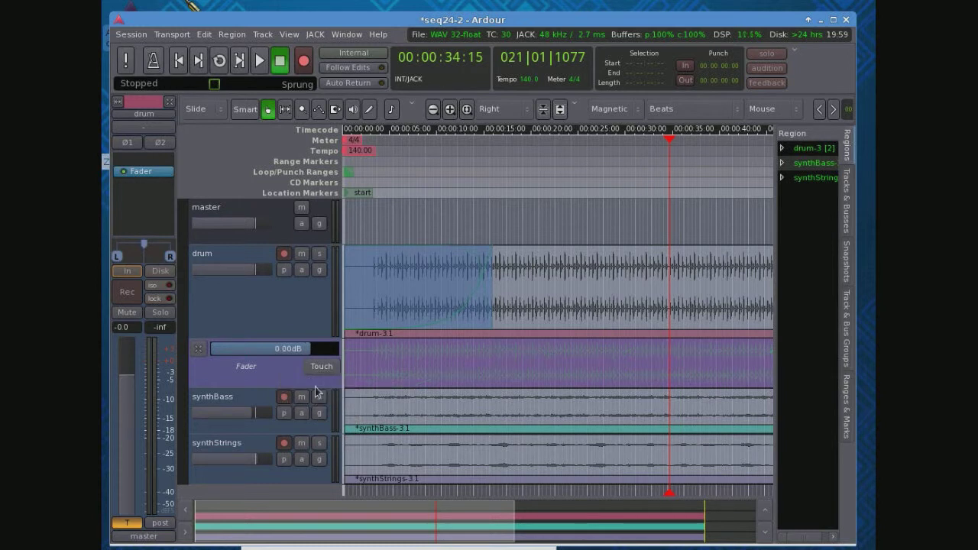
left_click(198, 349)
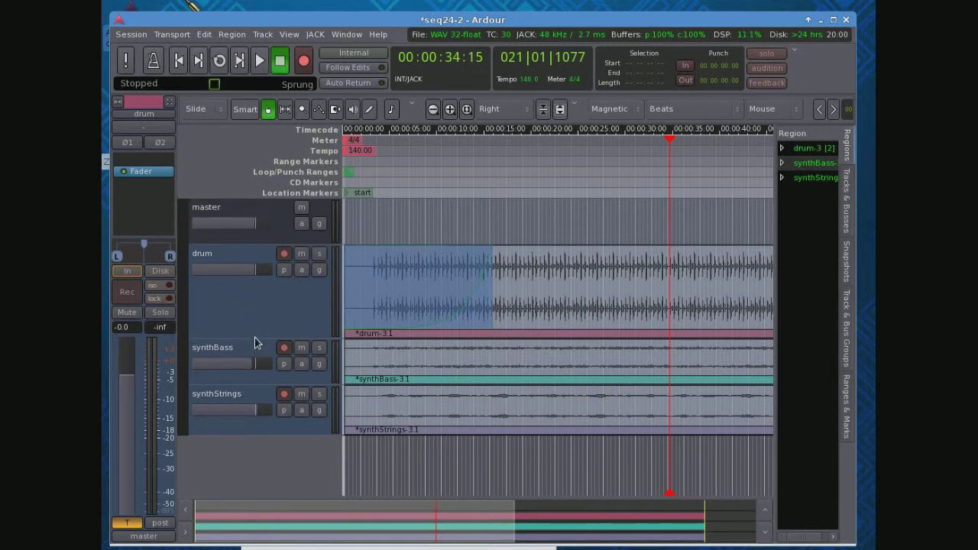
- Shorten the drum track and make the region's fade-in linear, ending around bar 4
left_click_drag(256, 337, 256, 305)
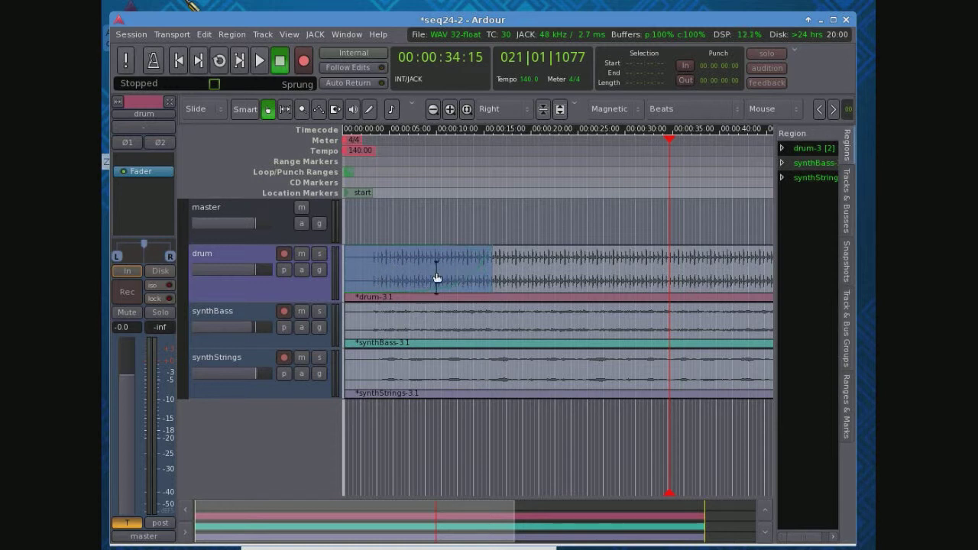
left_click(486, 257)
left_click_drag(491, 252, 470, 263)
right_click(483, 258)
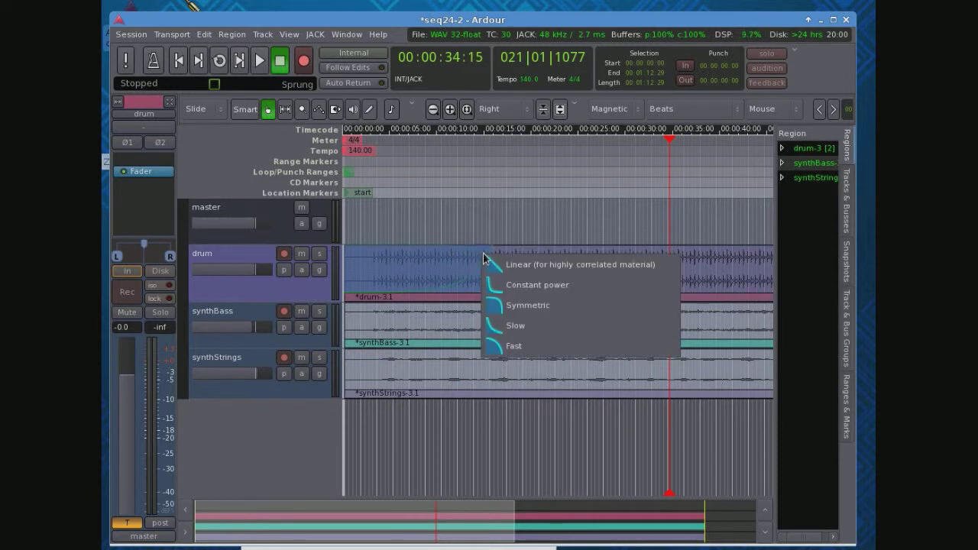
left_click(510, 267)
left_click_drag(493, 257, 402, 266)
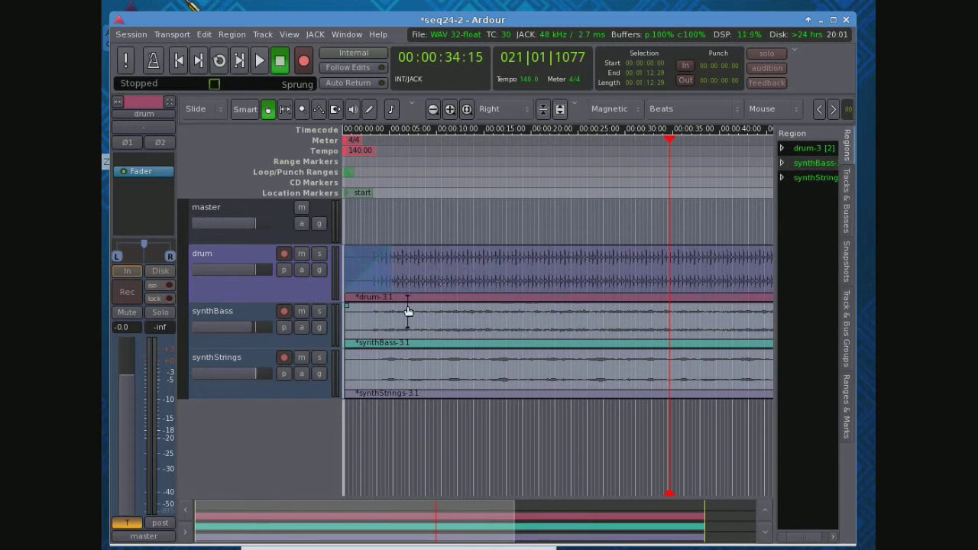